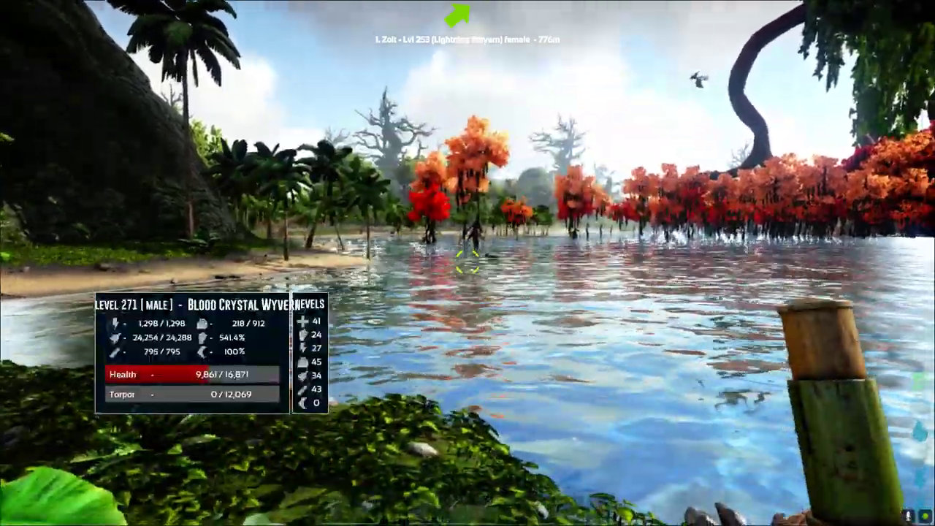
# Track the swimming creature toward the red mangroves through the spyglass, then lower it.
pyautogui.press('w')
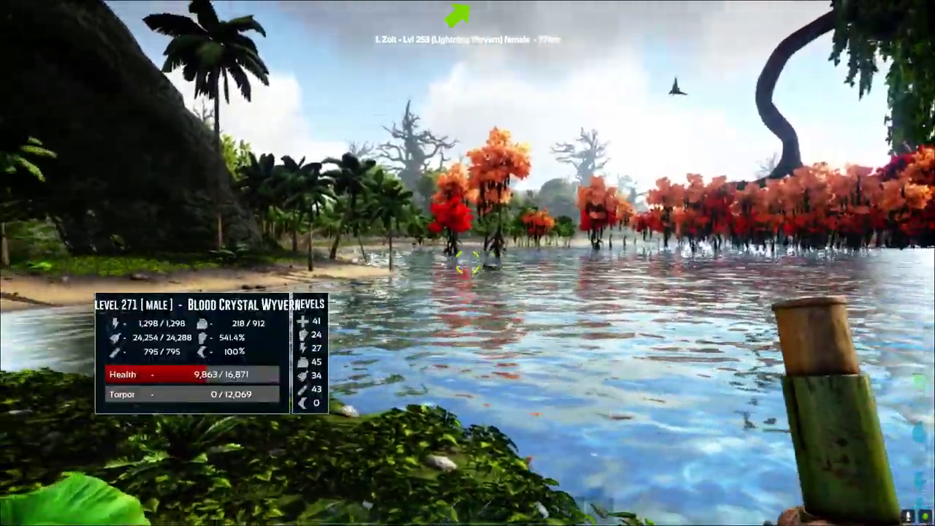
pyautogui.press('w')
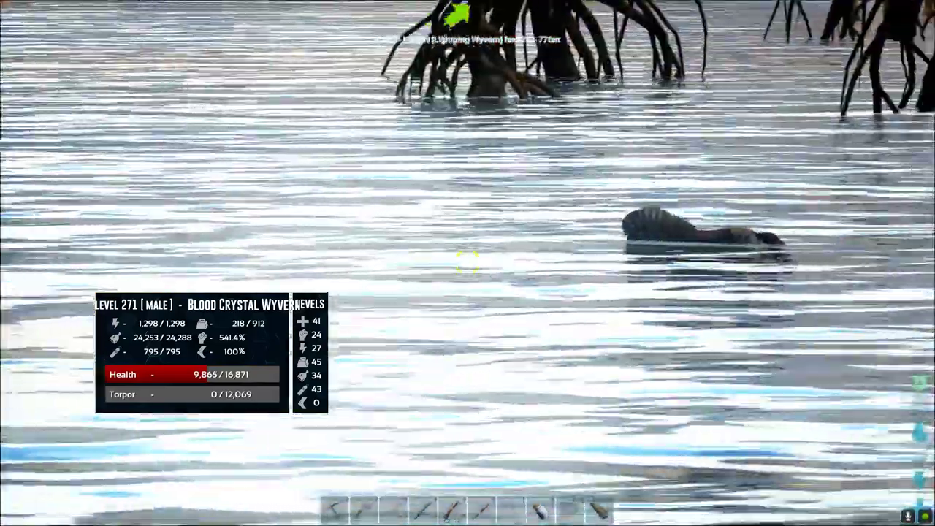
pyautogui.press('w')
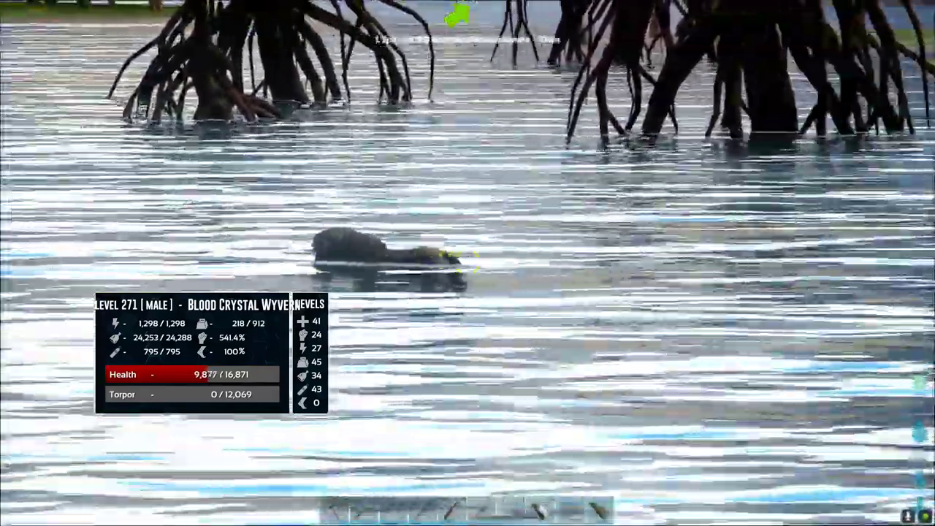
pyautogui.click(468, 263)
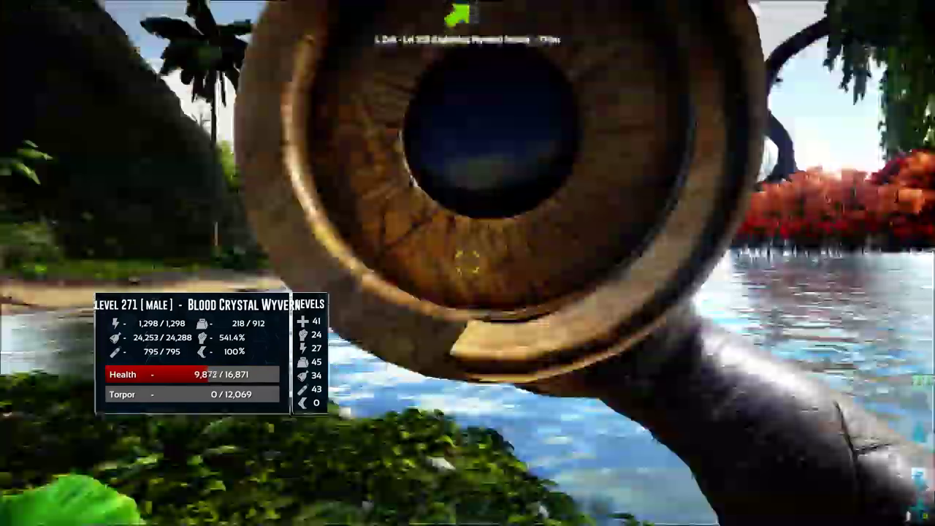
pyautogui.press('1')
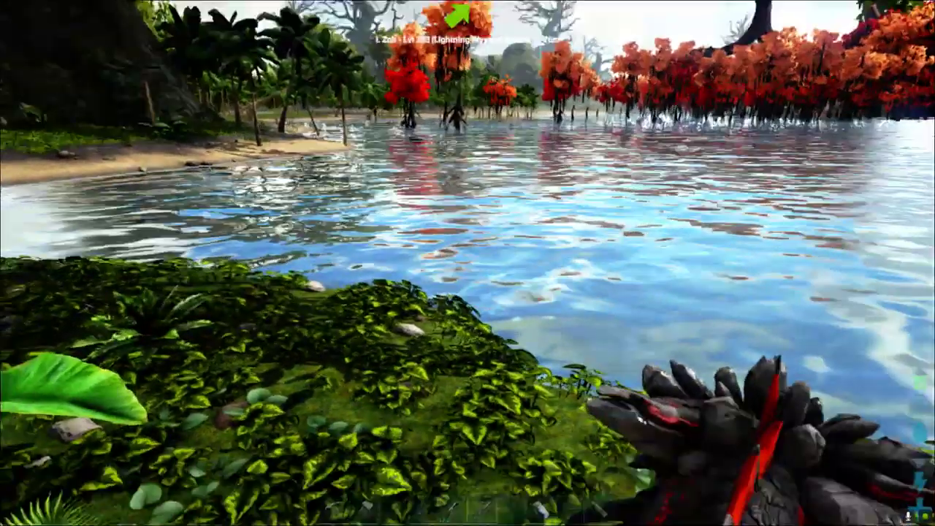
# Dive into the lagoon and swim along the jungle shoreline to the red wyvern.
pyautogui.press('w')
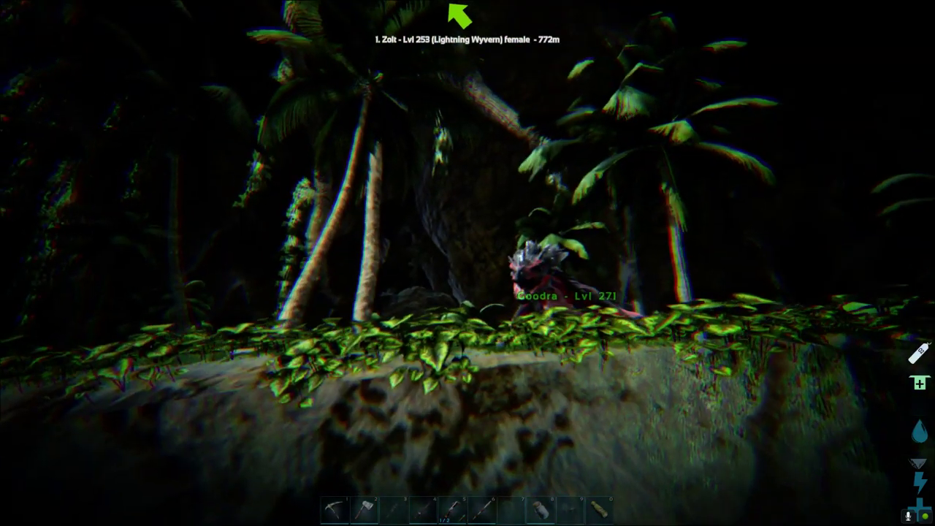
pyautogui.press('w')
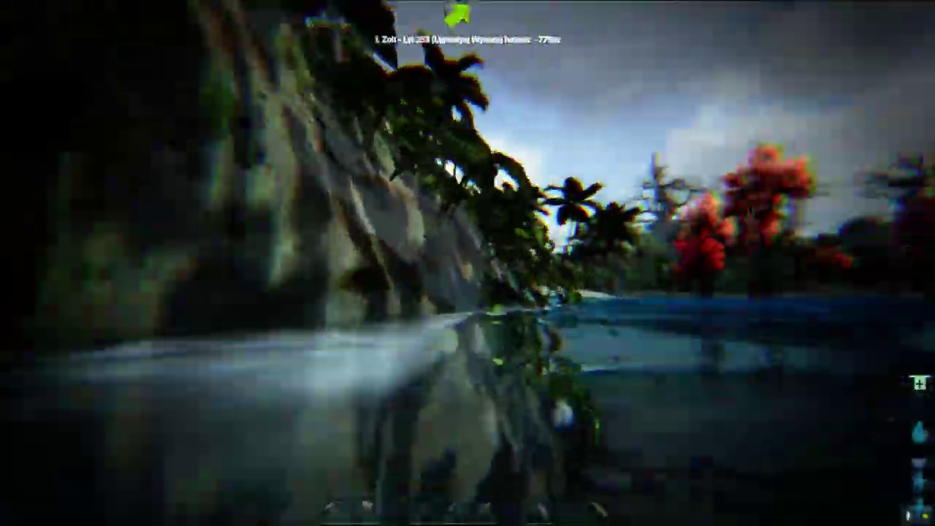
pyautogui.press('w')
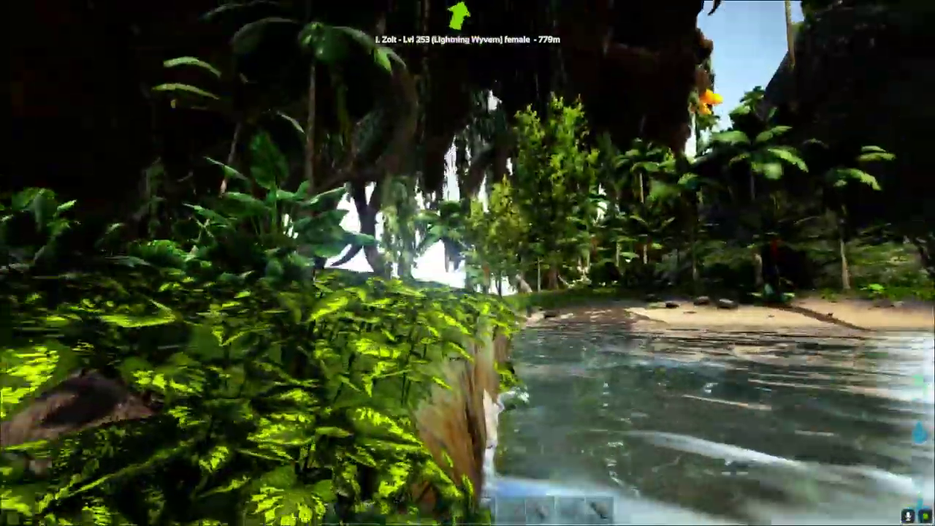
pyautogui.press('w')
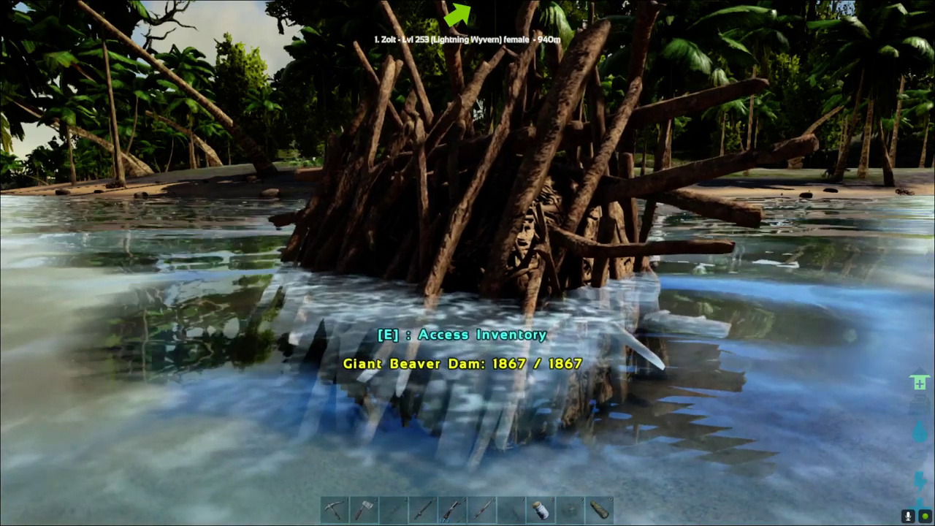
# Take all the pearls and mushrooms out of the beaver dam's storage.
pyautogui.press('e')
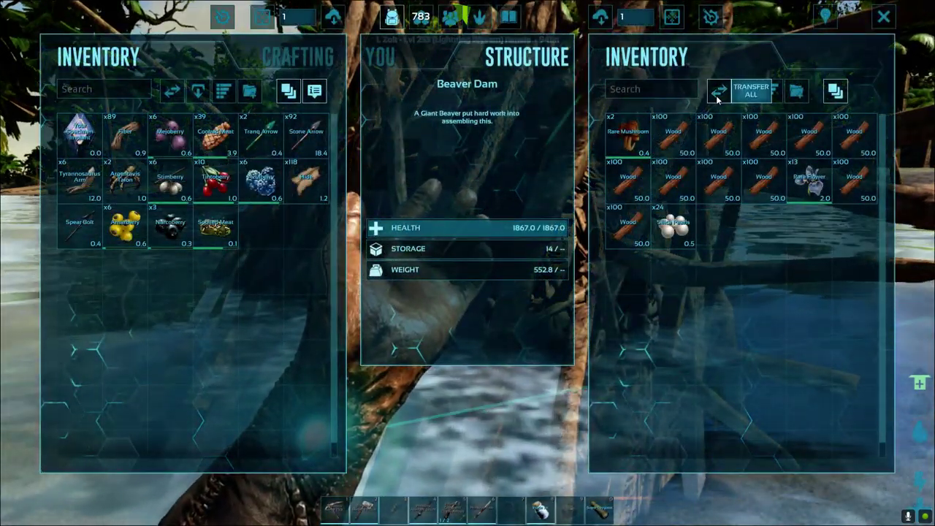
pyautogui.click(718, 98)
pyautogui.press('Escape')
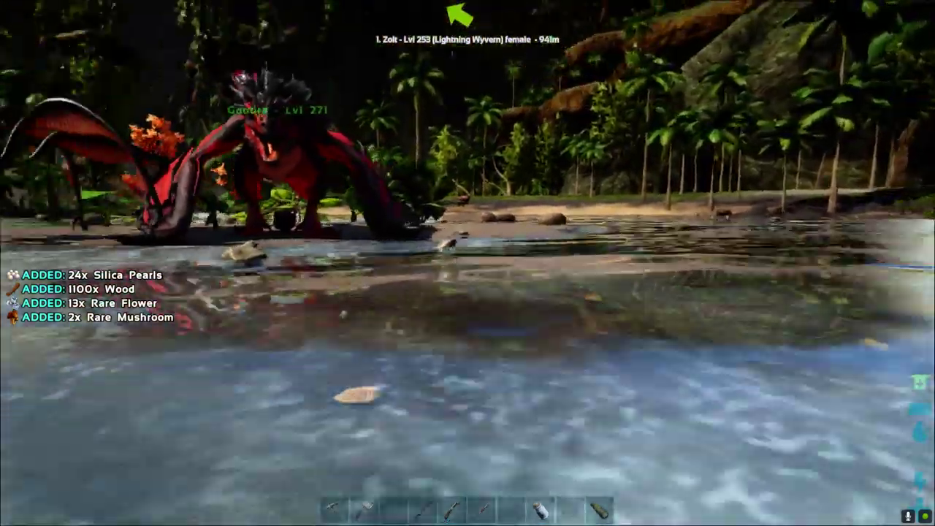
# Mount Goodra and drop the 1,100 Wood and the flower from the inventory.
pyautogui.press('w')
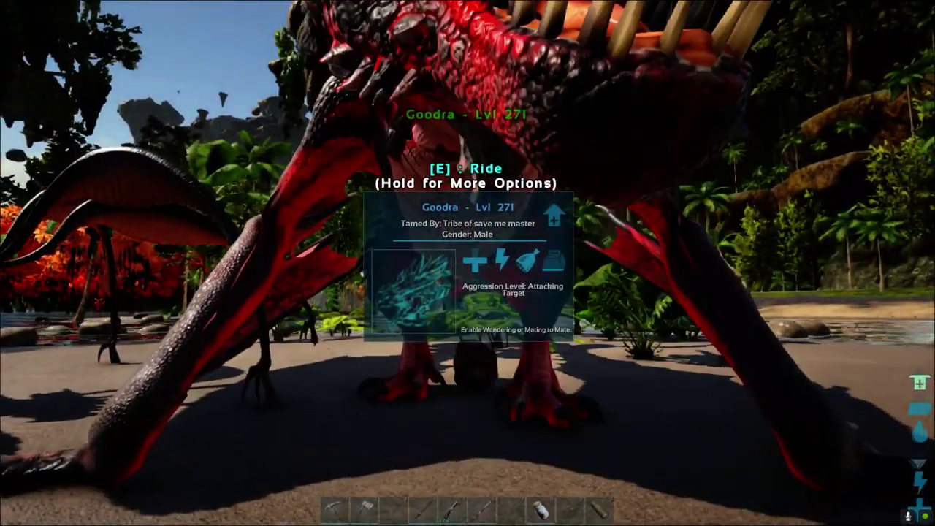
pyautogui.press('e')
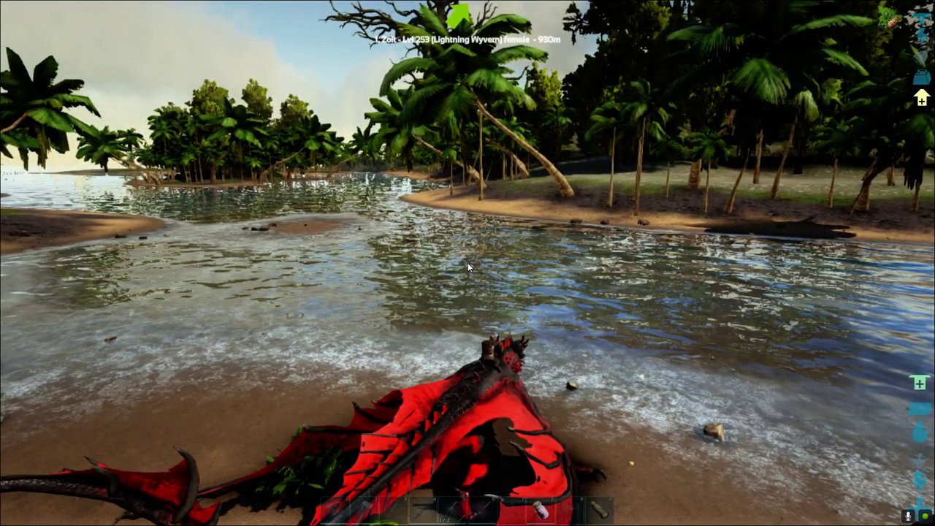
pyautogui.press('i')
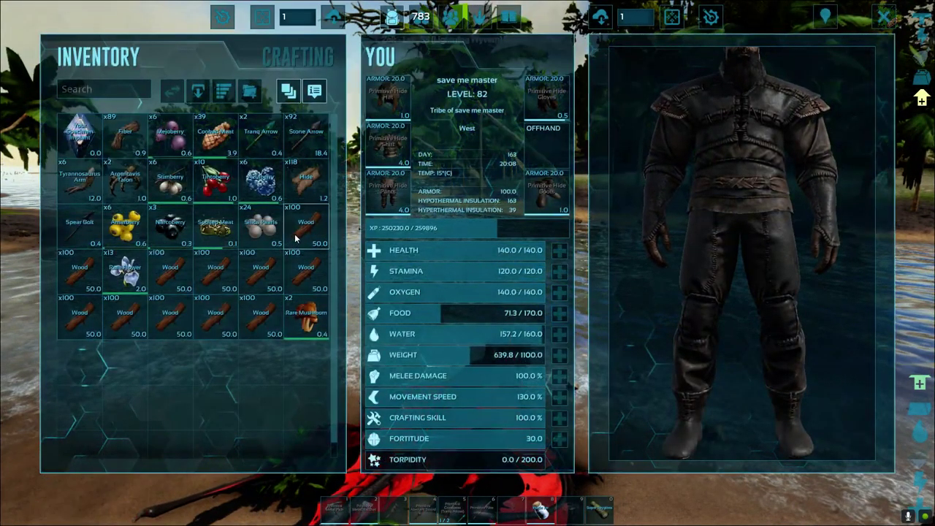
pyautogui.press('o')
pyautogui.press('o')
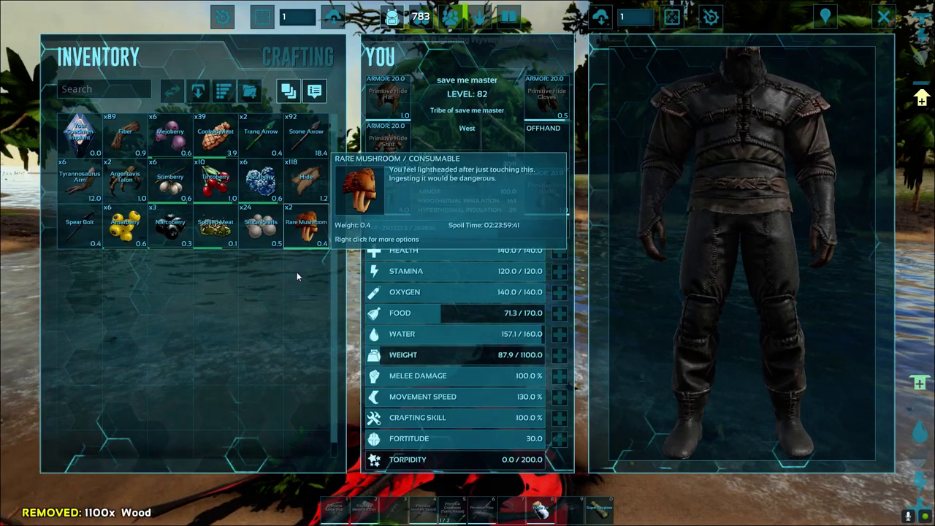
pyautogui.press('i')
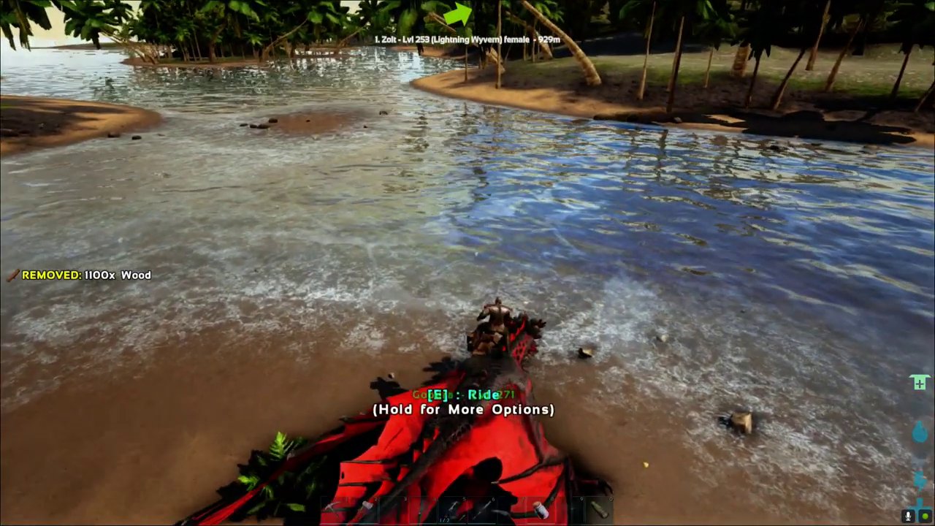
# In third-person view, pass the dropped wood bags, mount the wyvern and take off.
pyautogui.press('k')
pyautogui.press('k')
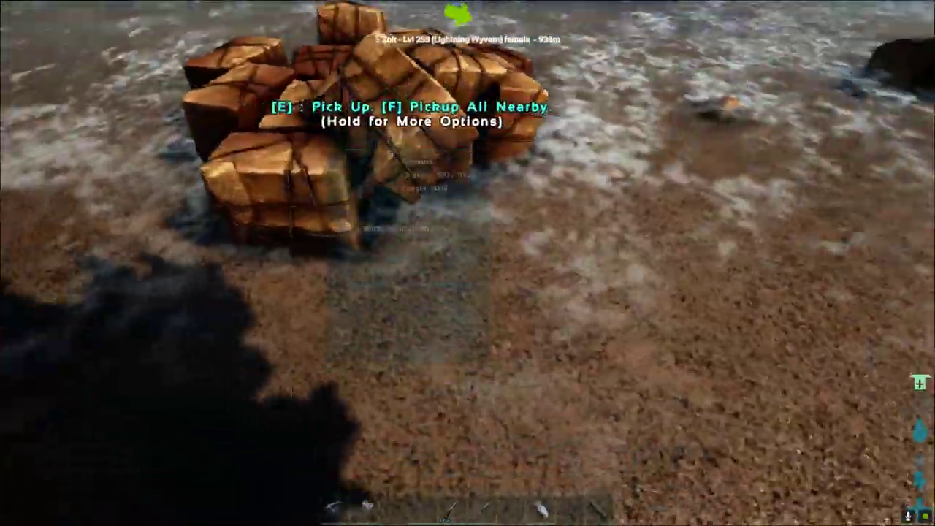
pyautogui.press('w')
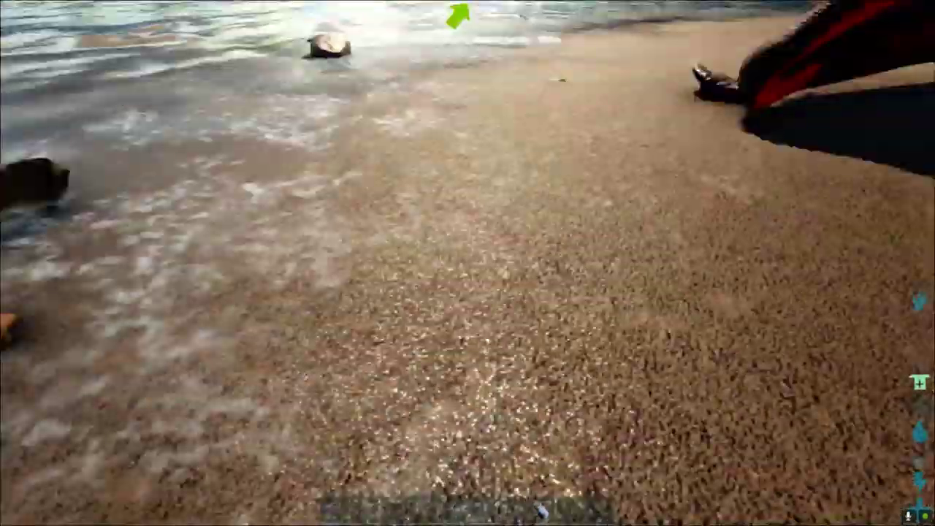
pyautogui.press('w')
pyautogui.press('e')
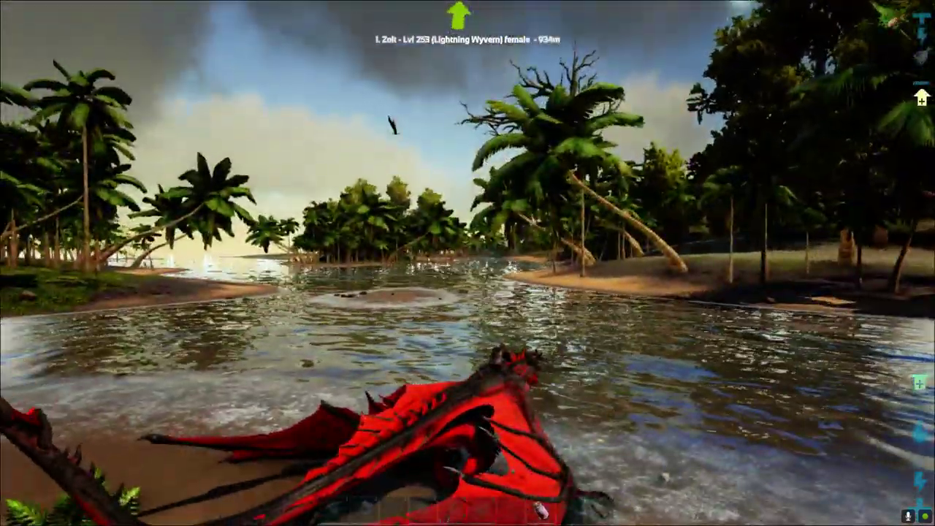
pyautogui.press('space')
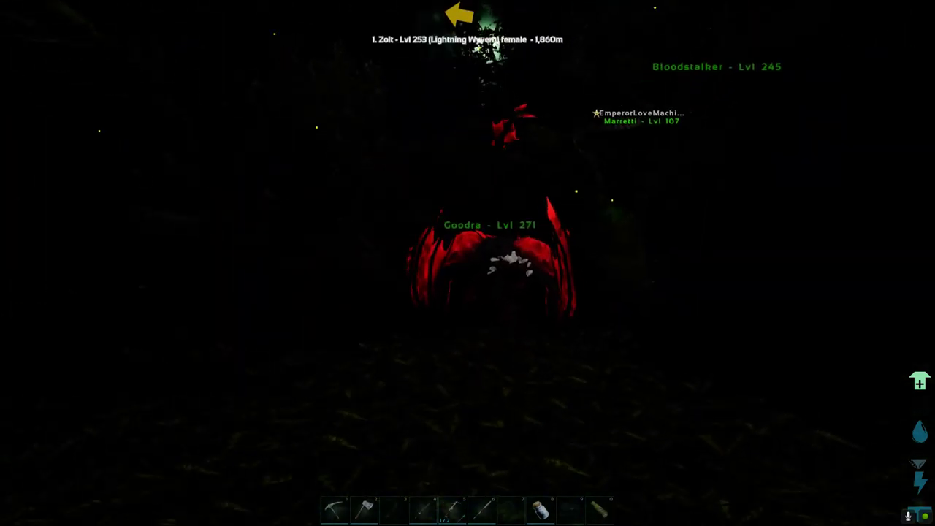
# Mount Goodra to fly toward the green supply-drop beams.
pyautogui.press('e')
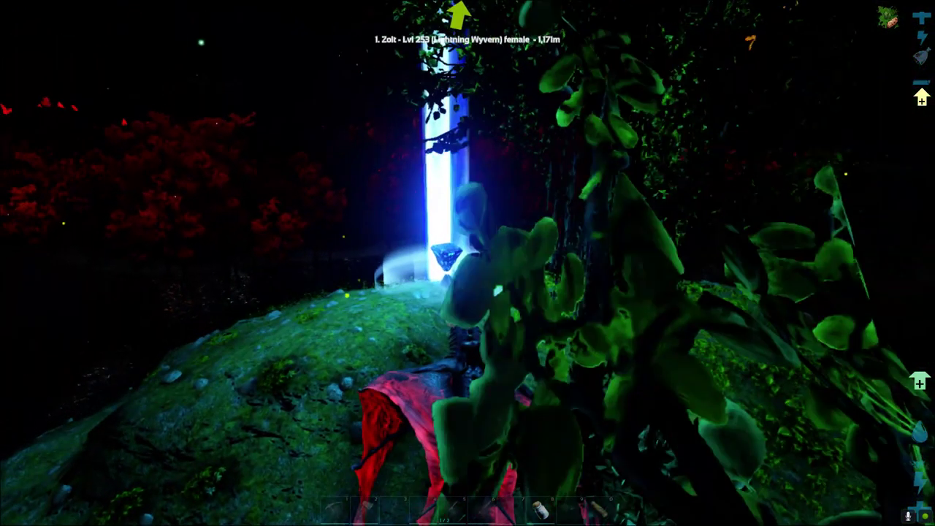
# Dismount at the blue beacon and loot the crate's 10 Glow Sticks and Medium Crop Plot blueprint.
pyautogui.press('e')
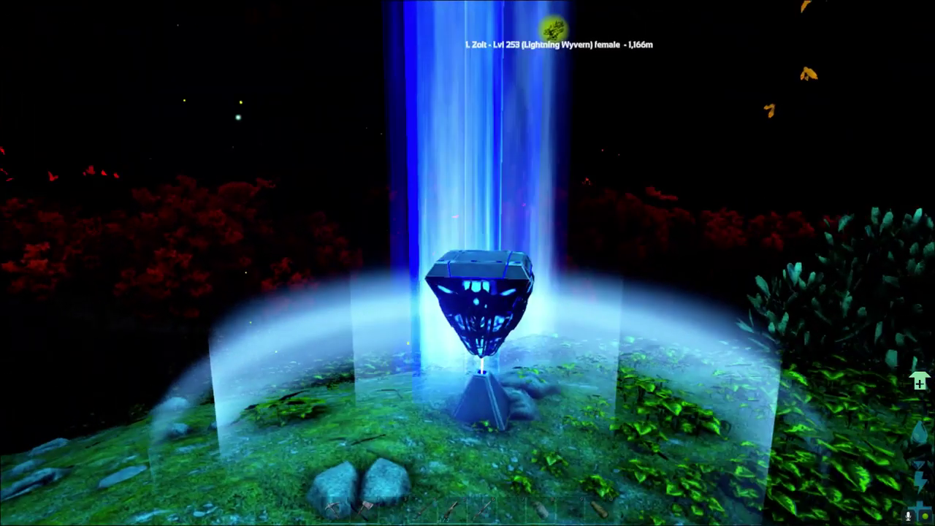
pyautogui.press('w')
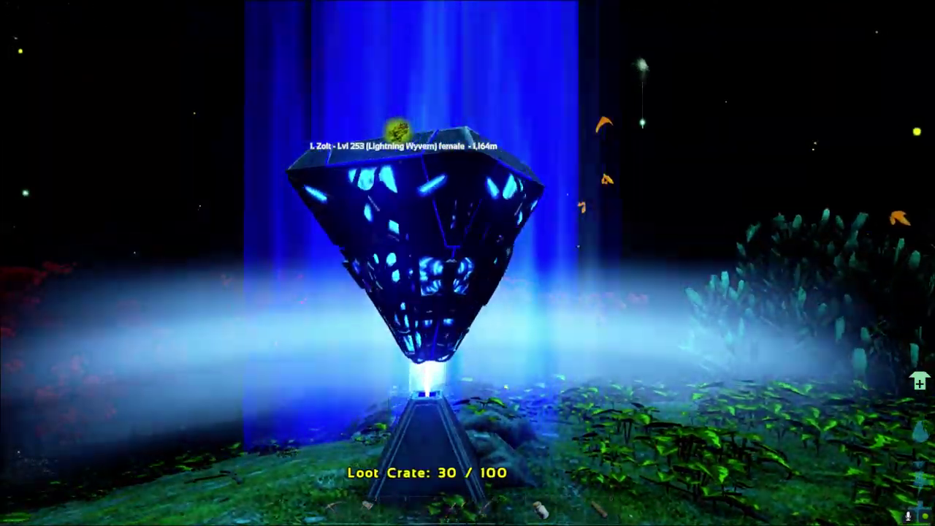
pyautogui.press('w')
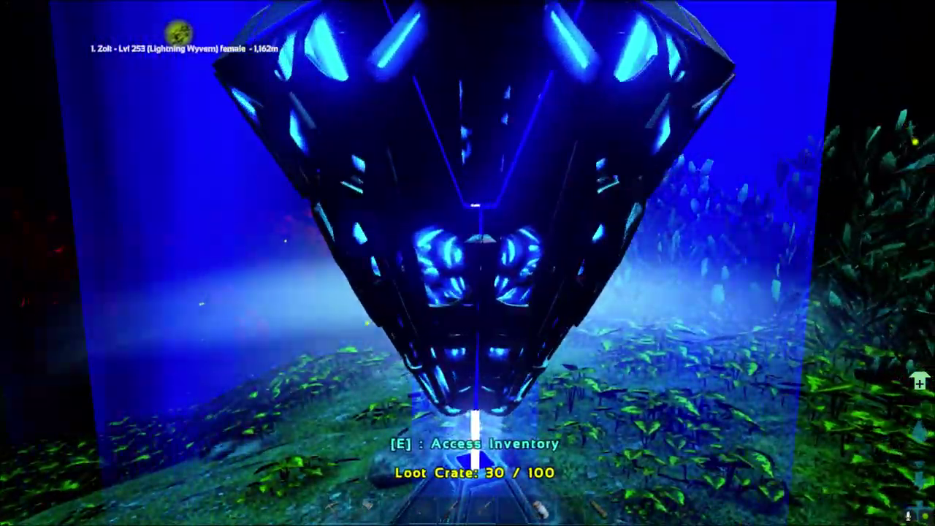
pyautogui.press('e')
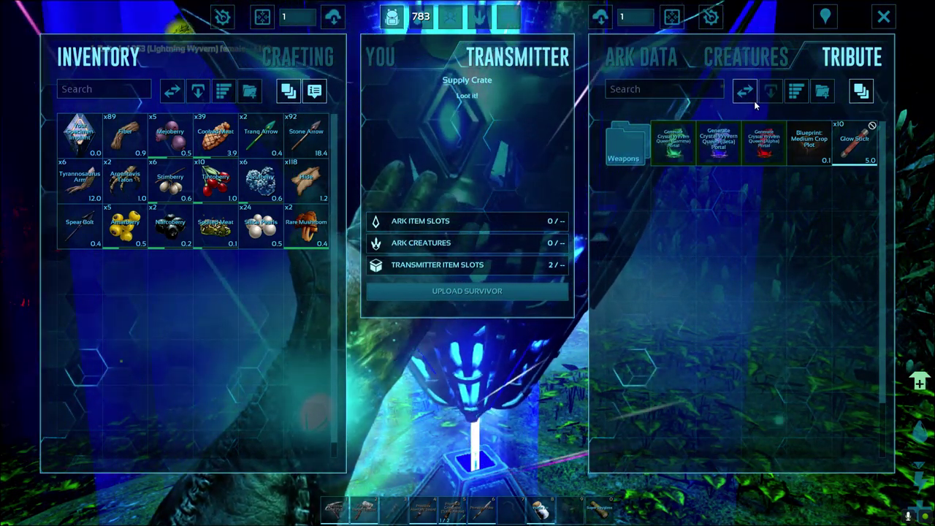
pyautogui.click(755, 103)
pyautogui.press('Escape')
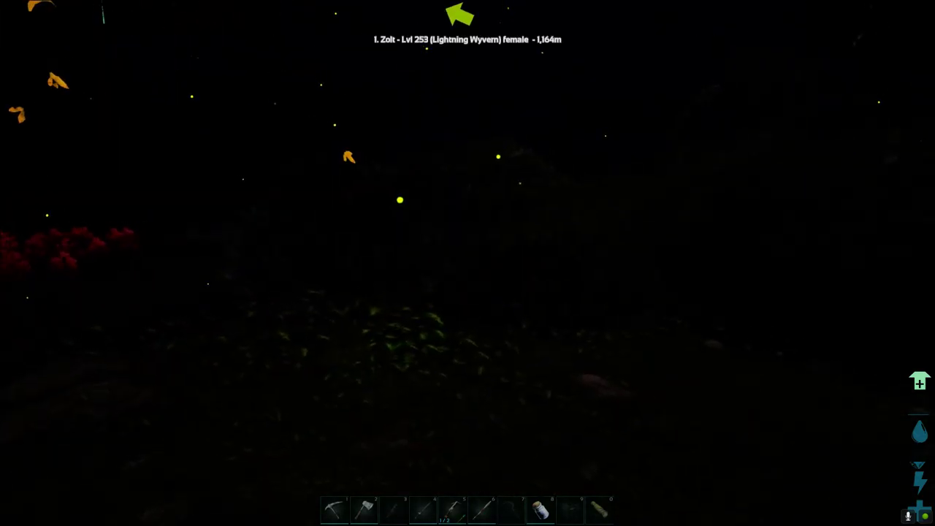
# Move the 10 Glow Sticks from the inventory into hotbar slot 7.
pyautogui.press('i')
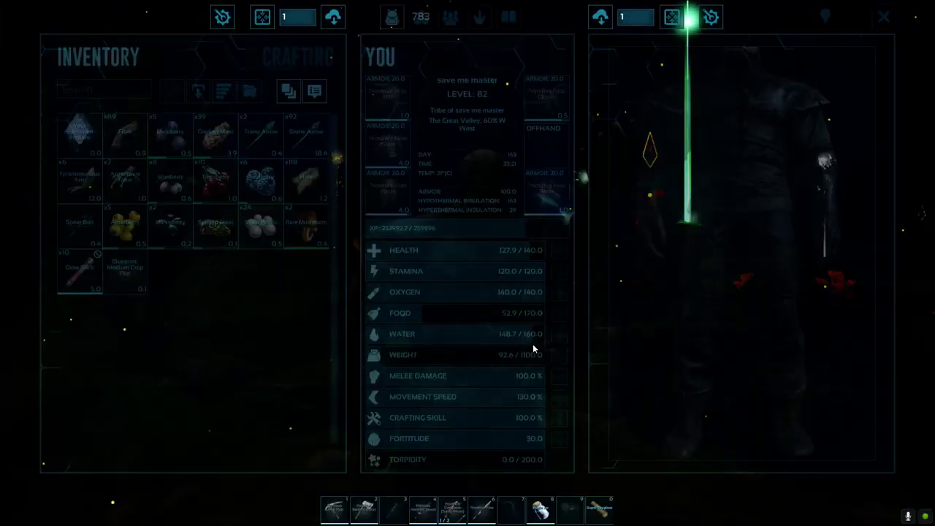
pyautogui.moveTo(80, 270)
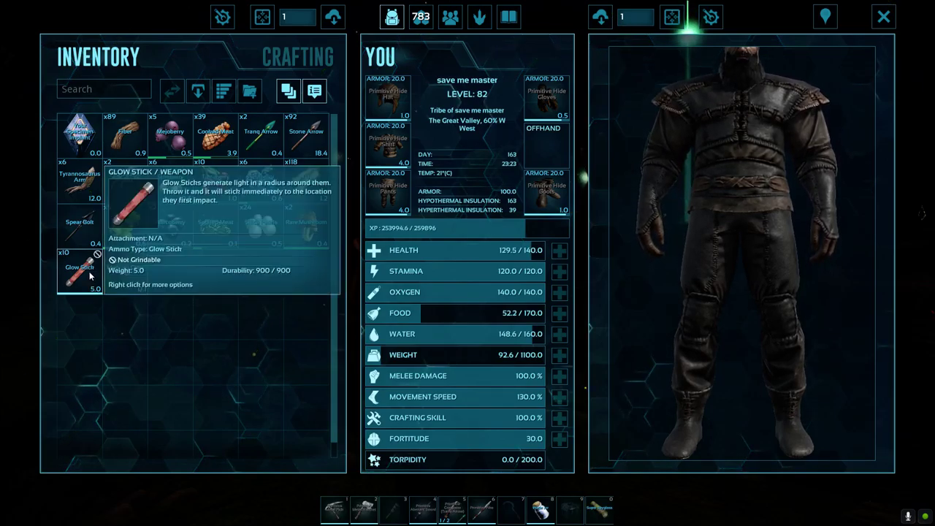
pyautogui.moveTo(90, 275); pyautogui.dragTo(418, 470)
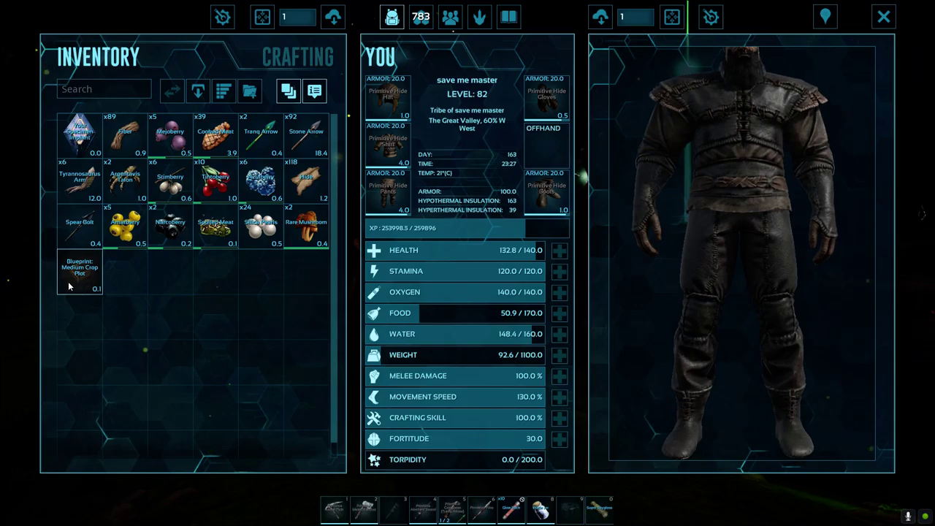
pyautogui.press('i')
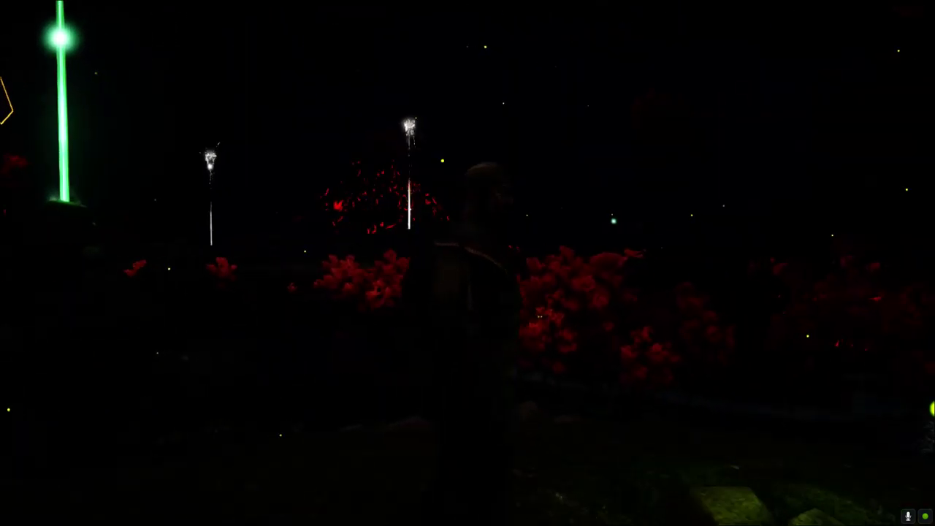
pyautogui.press('i')
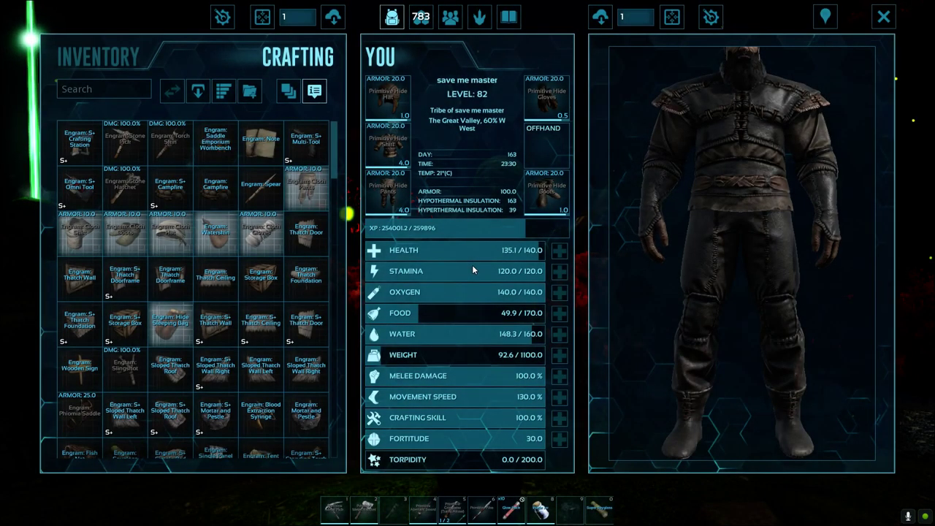
pyautogui.press('i')
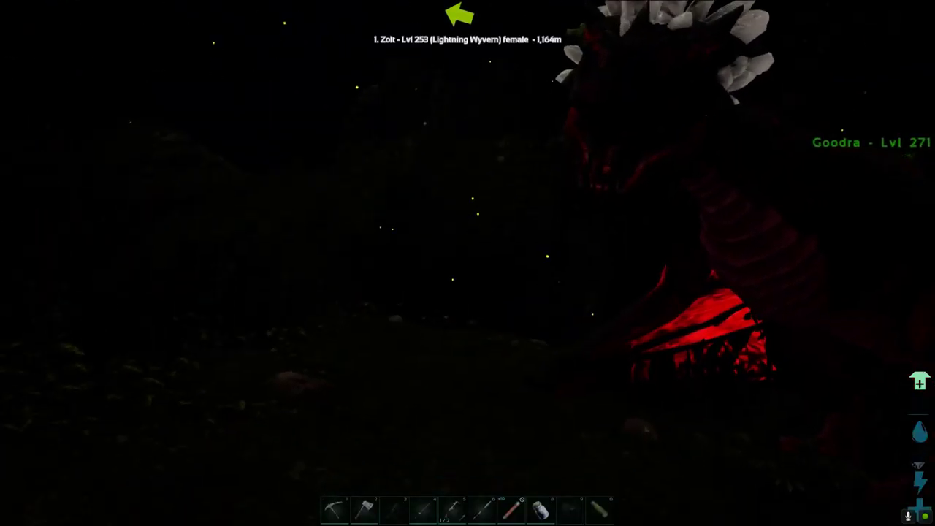
# Throw a glow stick, equip slot 7, and take off on Goodra toward base.
pyautogui.click(468, 263)
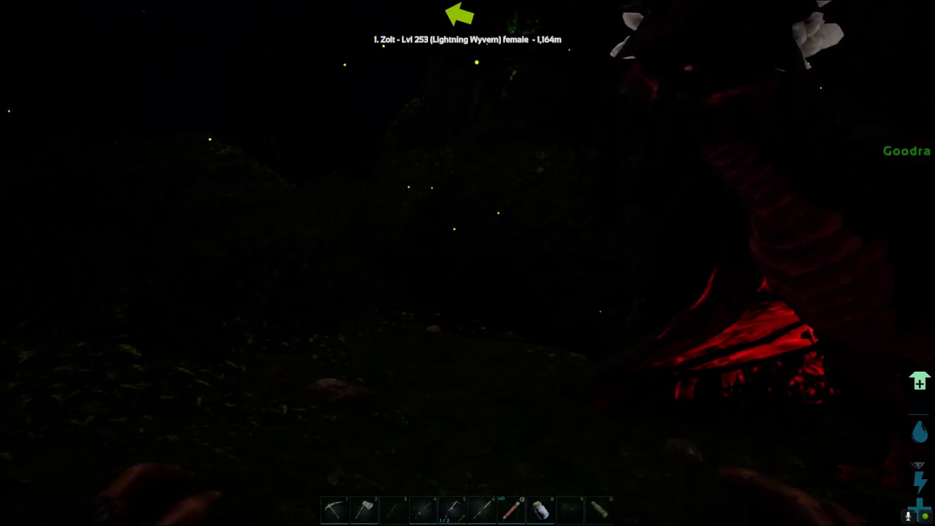
pyautogui.press('7')
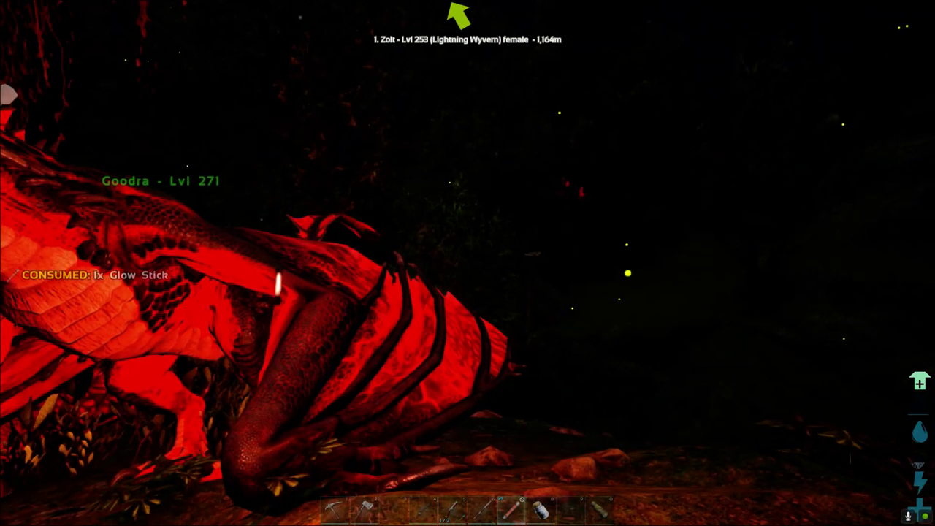
pyautogui.press('7')
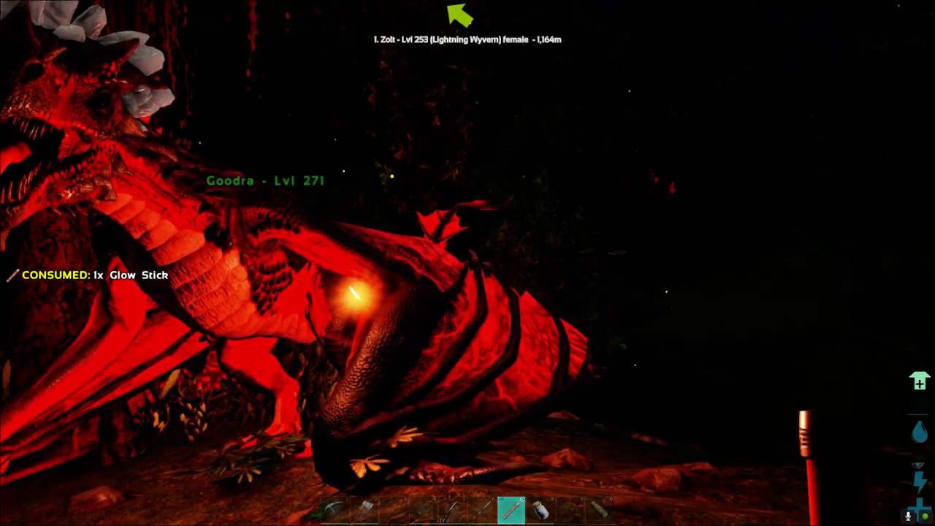
pyautogui.press('w')
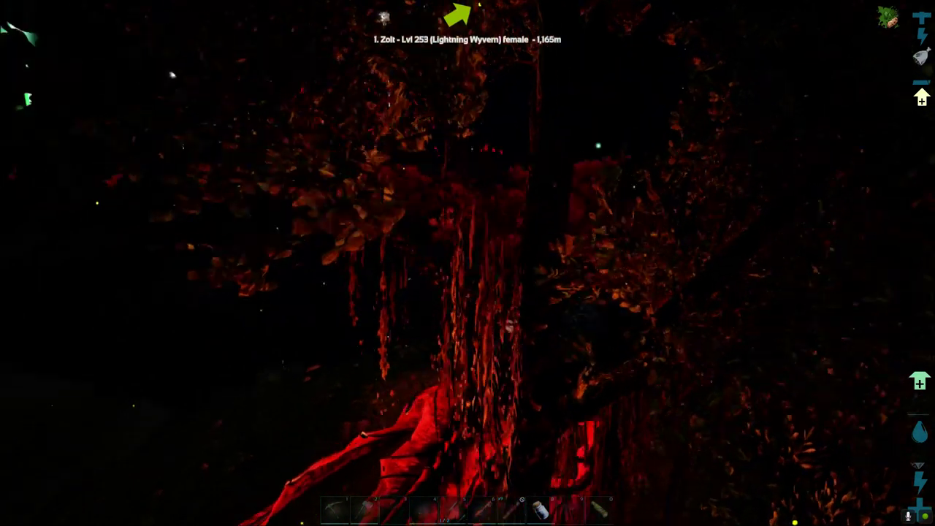
pyautogui.press('space')
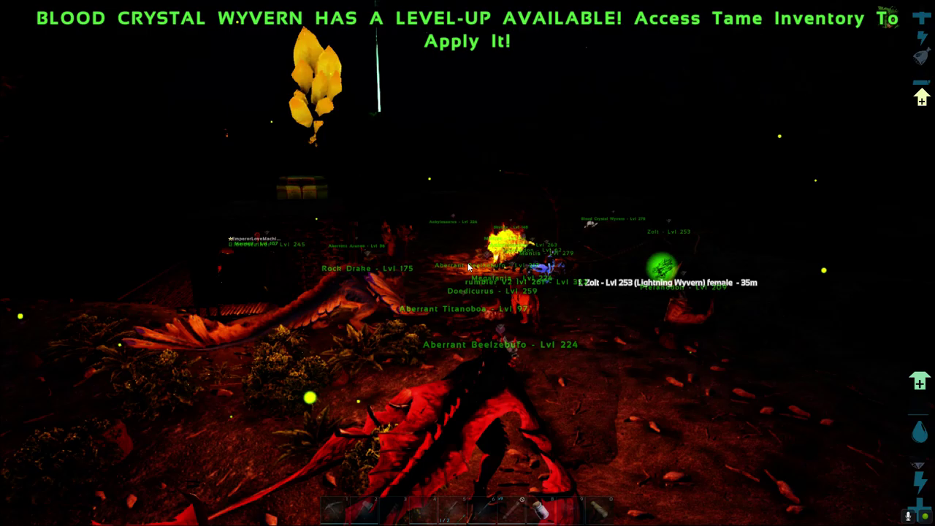
# Drop Goodra's pelts and costume and put its level-up point into Weight.
pyautogui.press('f')
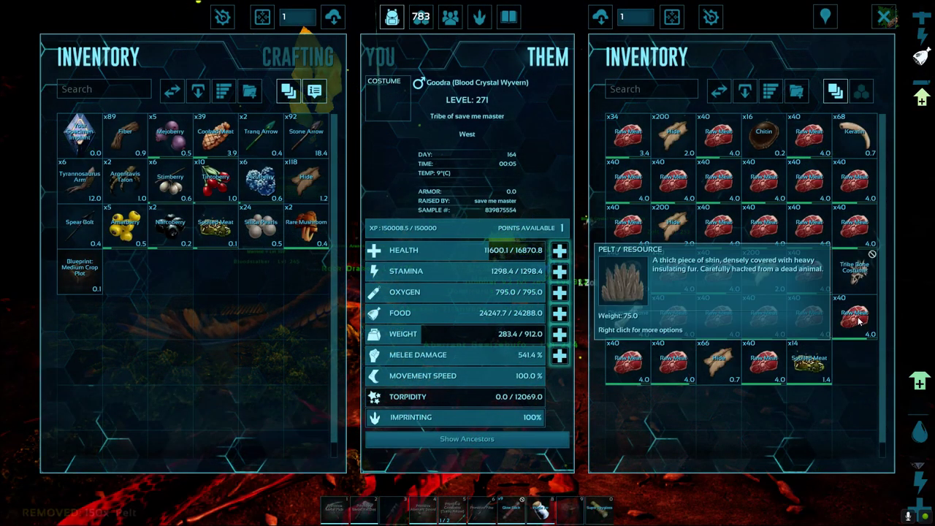
pyautogui.press('o')
pyautogui.press('o')
pyautogui.press('o')
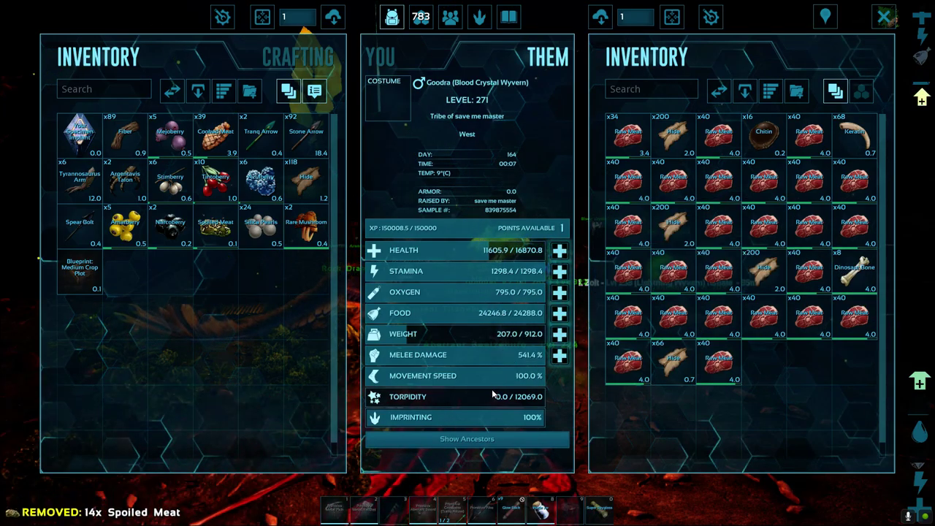
pyautogui.click(558, 335)
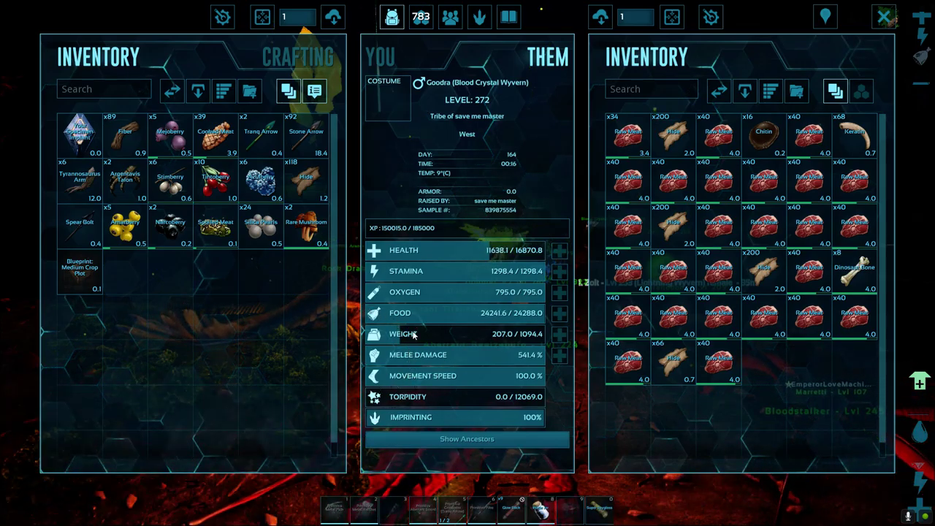
pyautogui.click(883, 15)
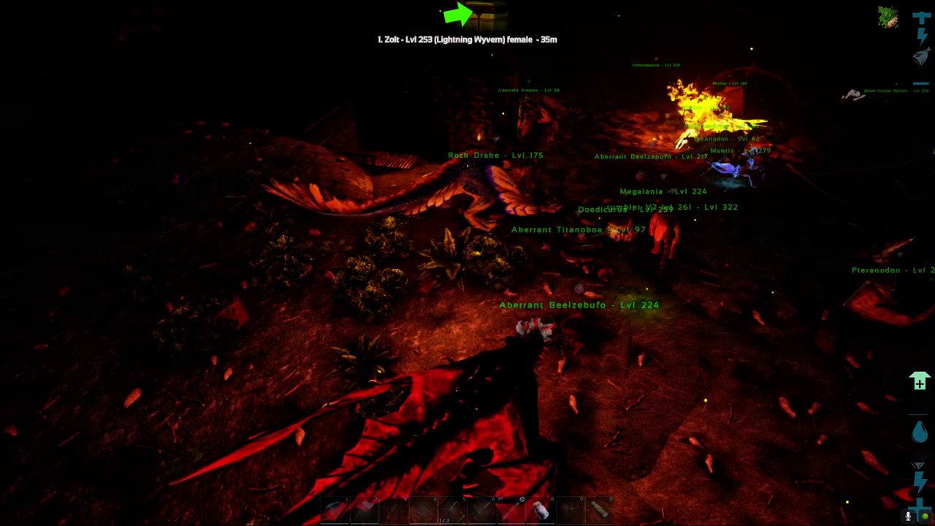
# Walk past the tamed creatures, through the striped gate, and turn toward the bed.
pyautogui.press('w')
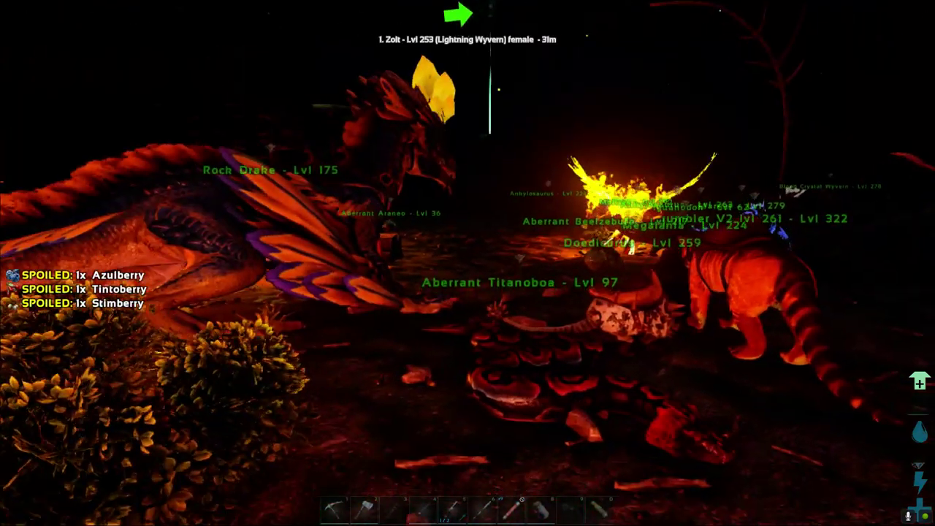
pyautogui.press('w')
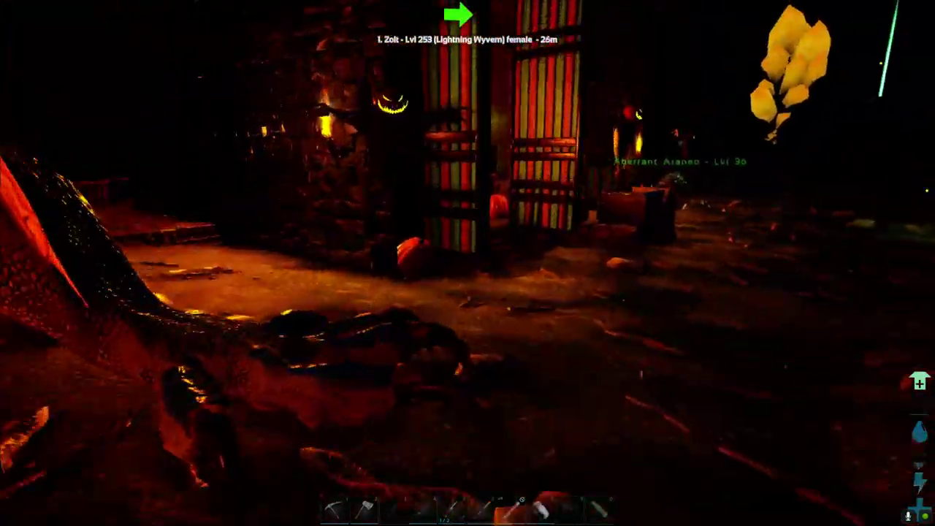
pyautogui.press('w')
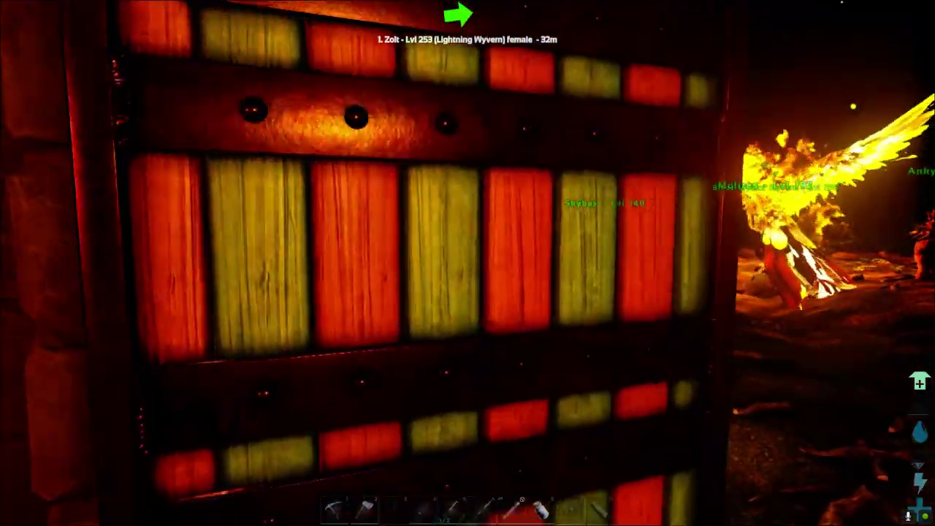
pyautogui.press('w')
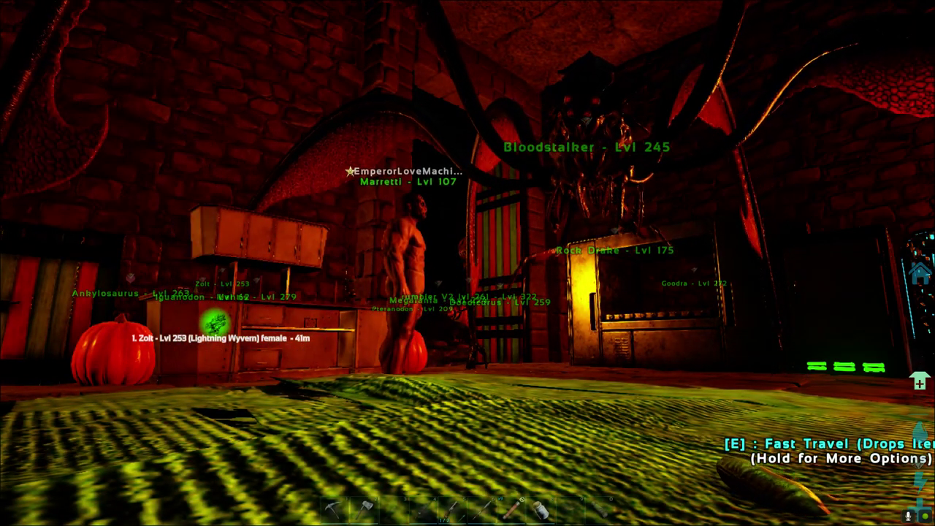
# Look around the red-lit base room, crouch and stand, then bring up the server's pause menu.
pyautogui.press('s')
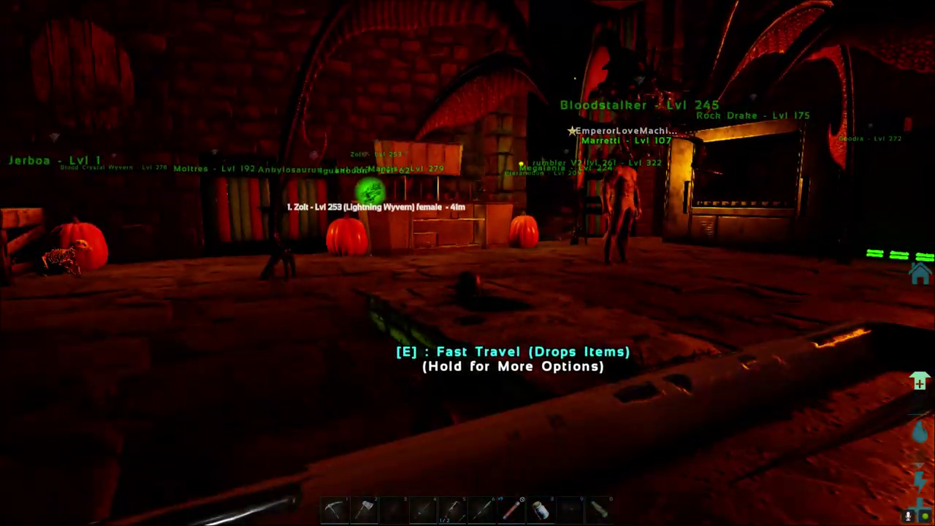
pyautogui.press('x')
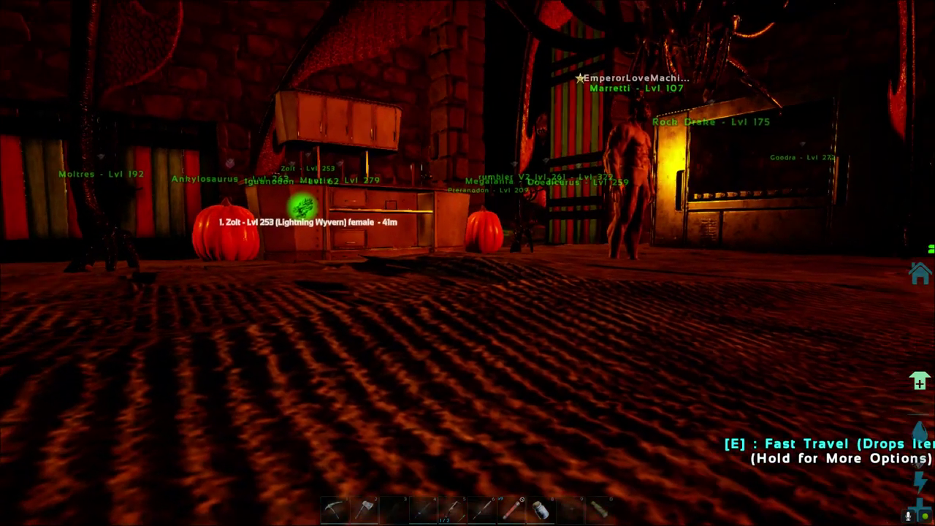
pyautogui.press('x')
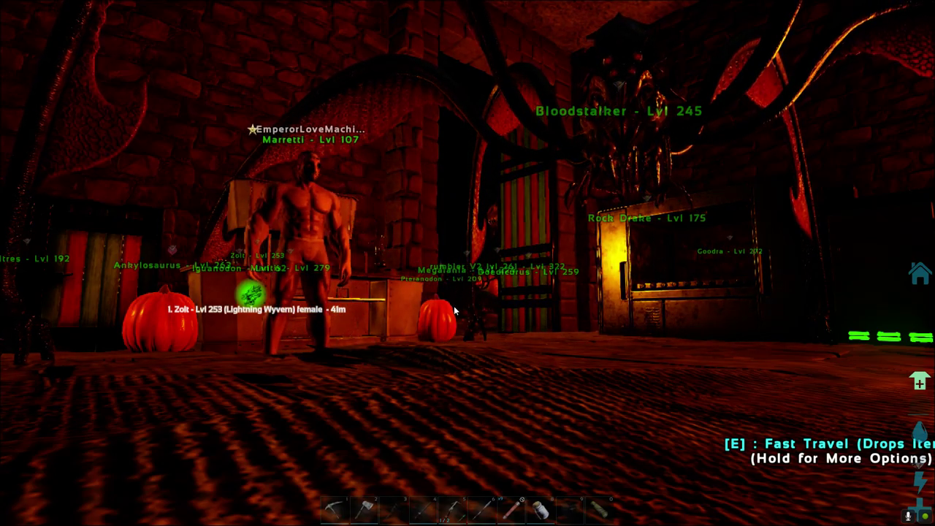
pyautogui.press('Escape')
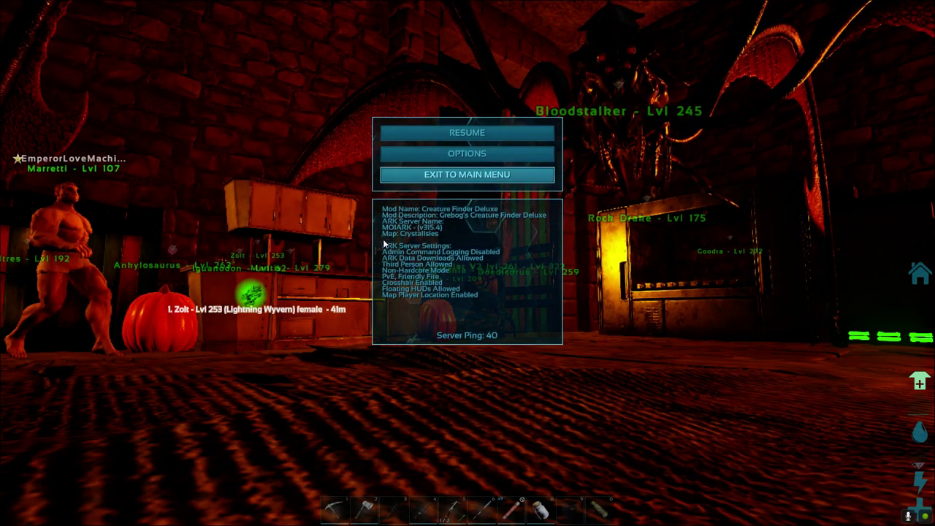